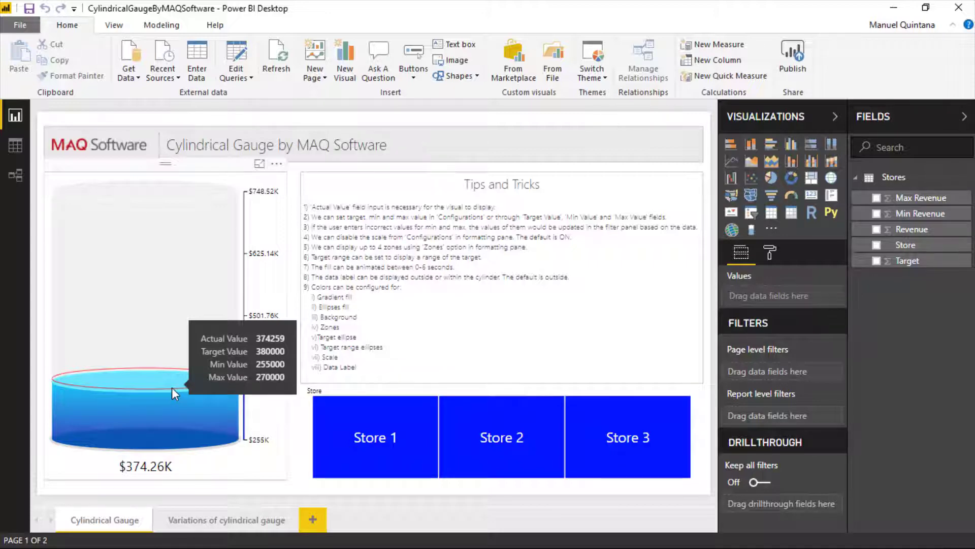
Filter the gauge by Store 1, Store 2 and then Store 3 in the slicer
click(423, 432)
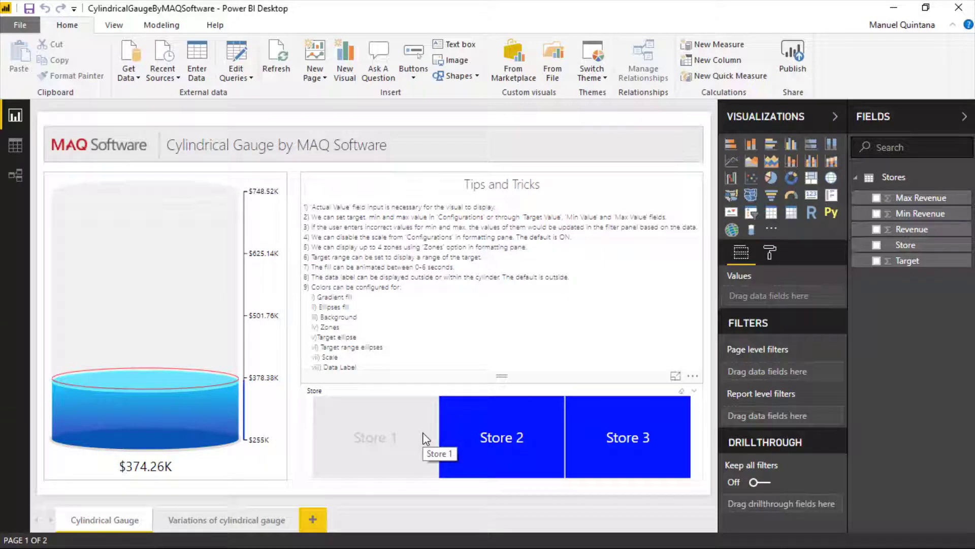
click(422, 432)
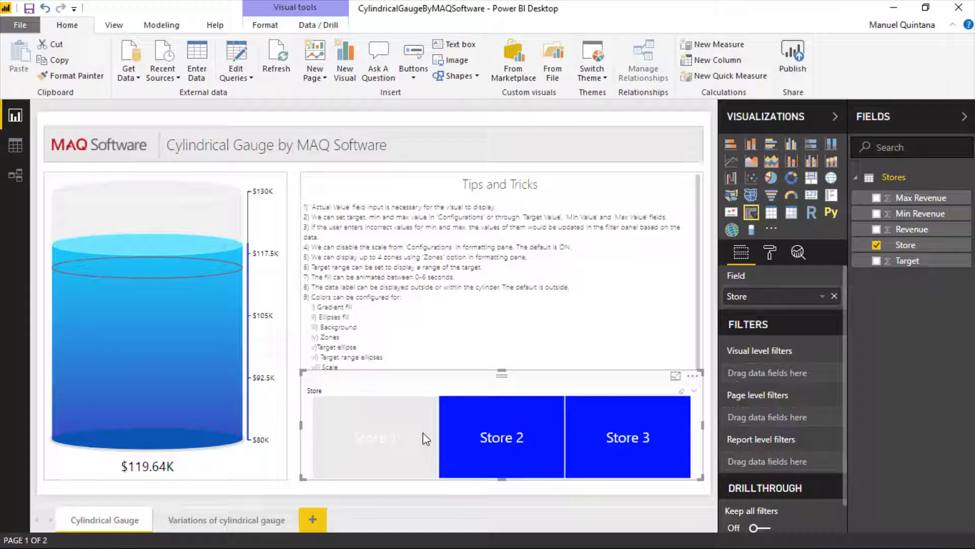
mouse_move(234, 362)
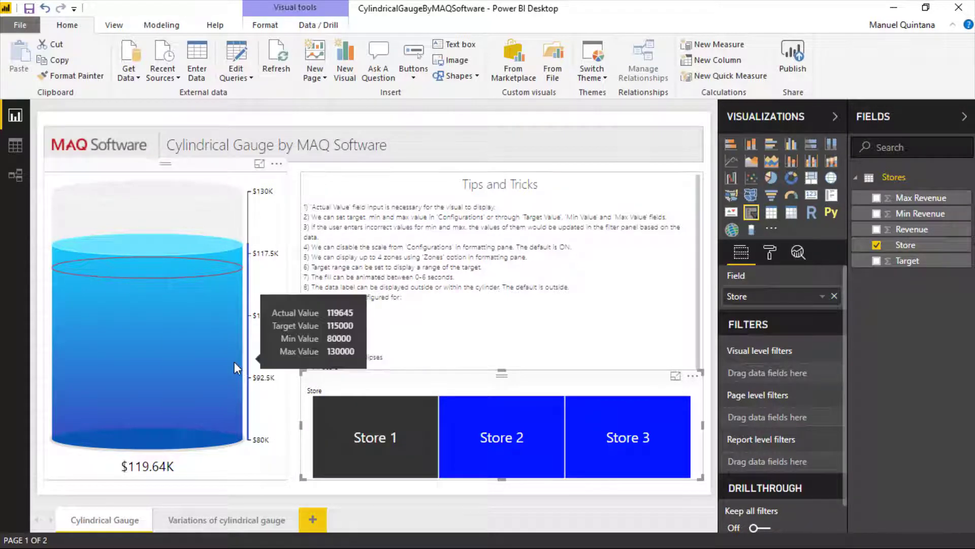
click(531, 456)
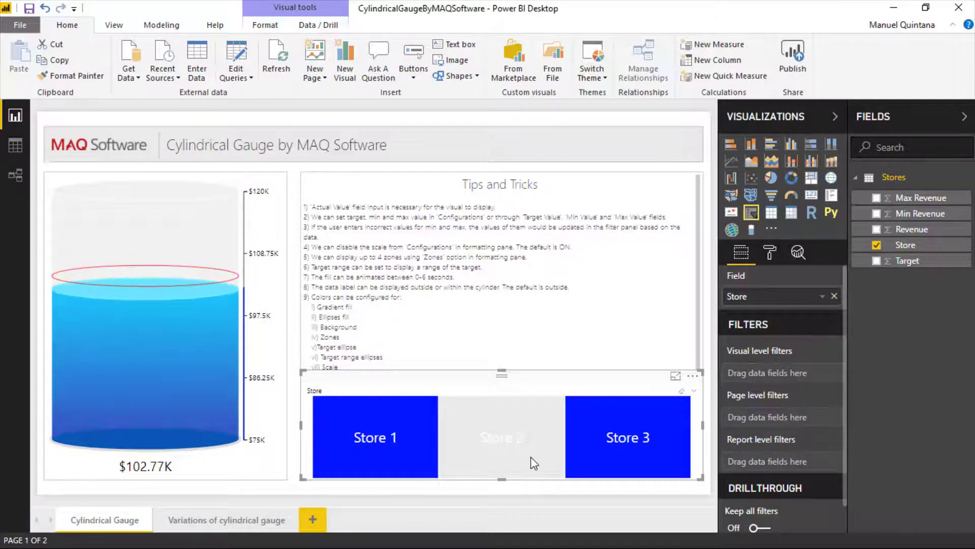
click(587, 442)
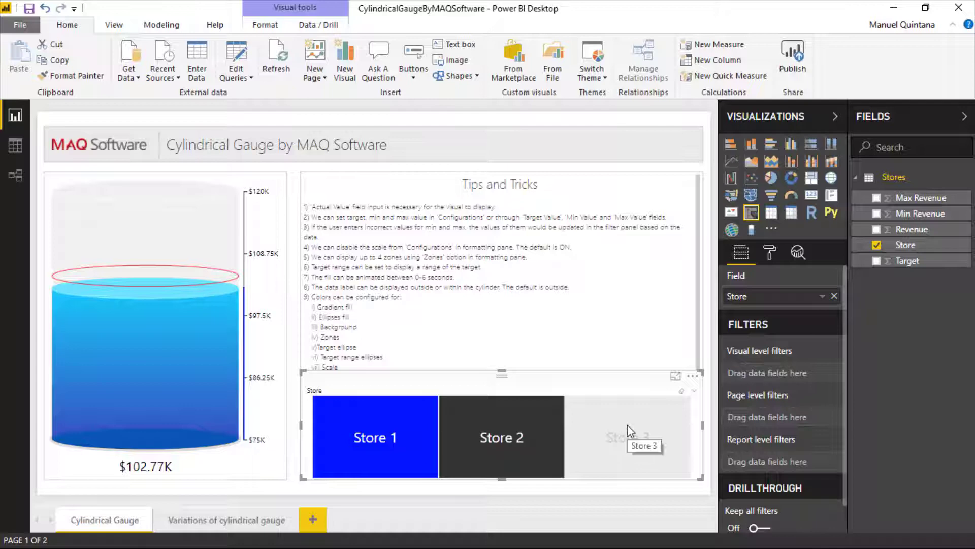
After checking Store 3, clear the store filter so the gauge shows $374.26K, then select it
click(627, 425)
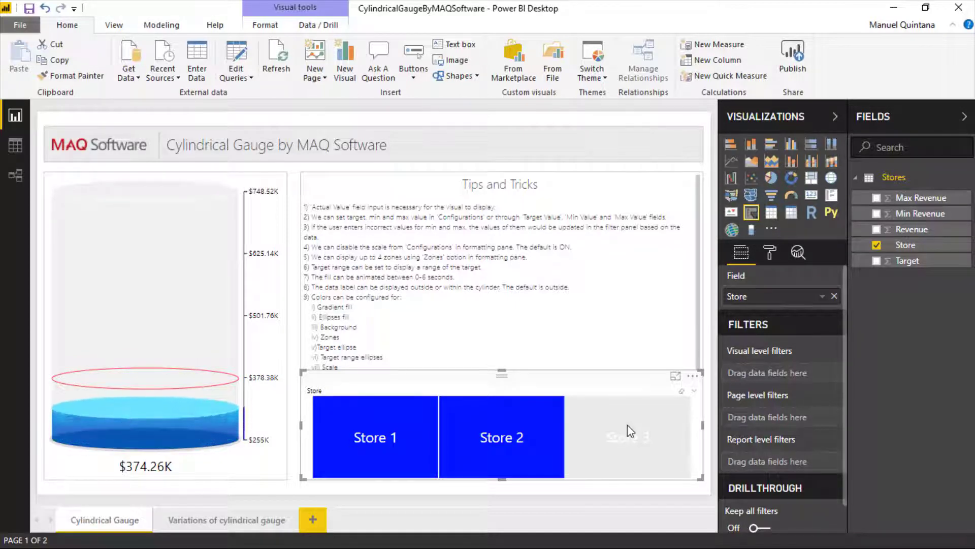
click(627, 424)
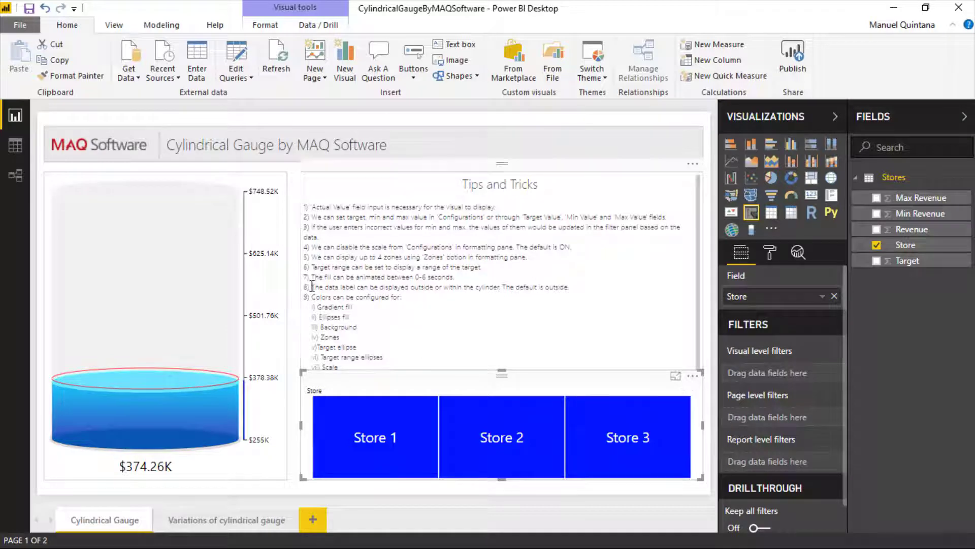
click(279, 296)
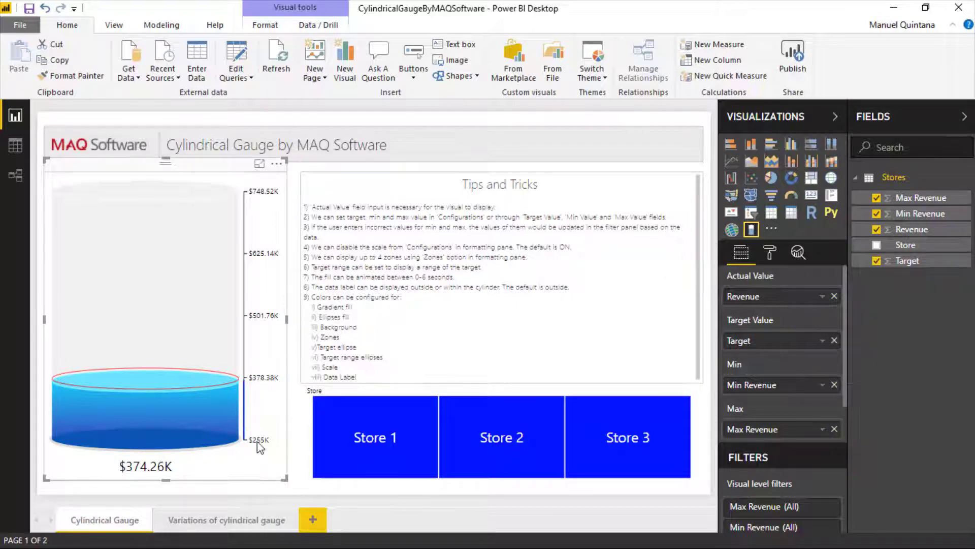
On the Variations of cylindrical gauge page, show the Display data label gauge's Configurations format settings
click(228, 520)
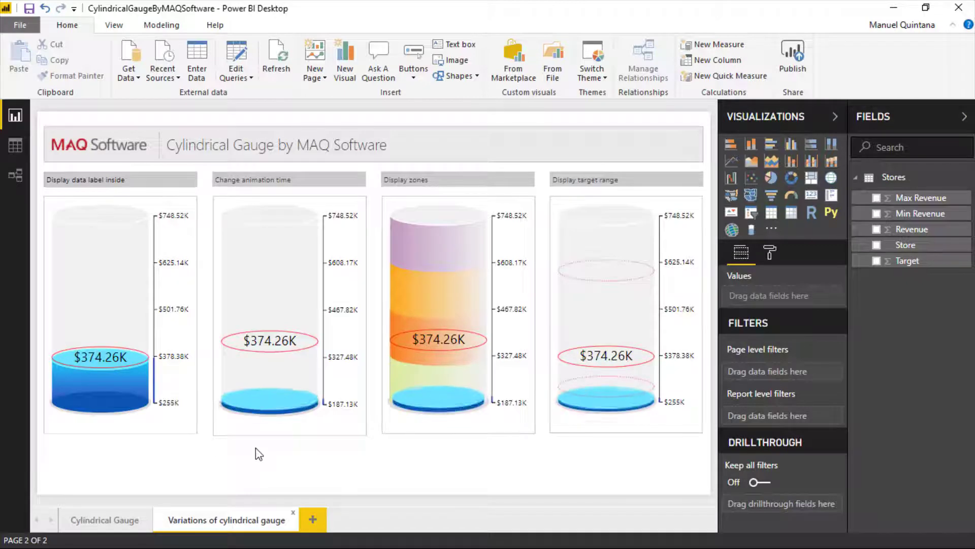
click(159, 214)
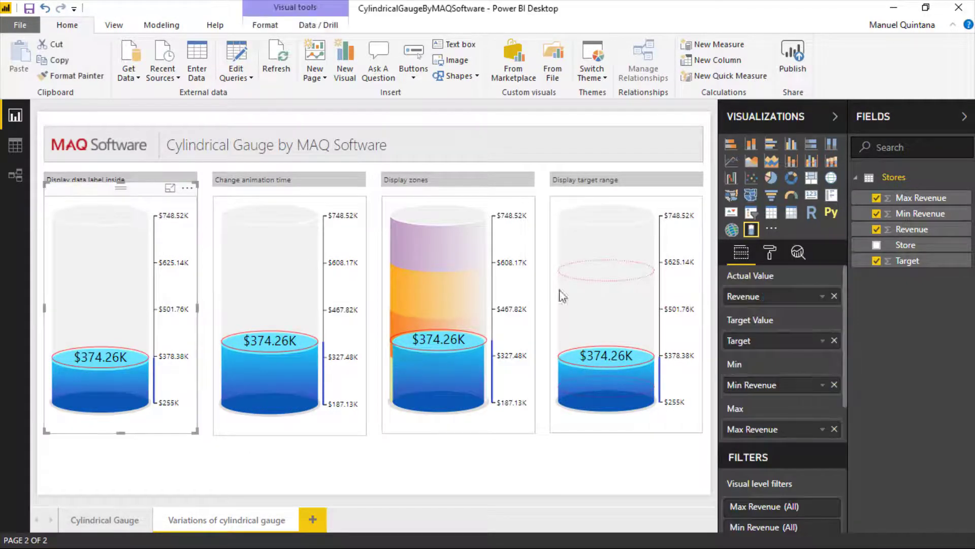
click(778, 257)
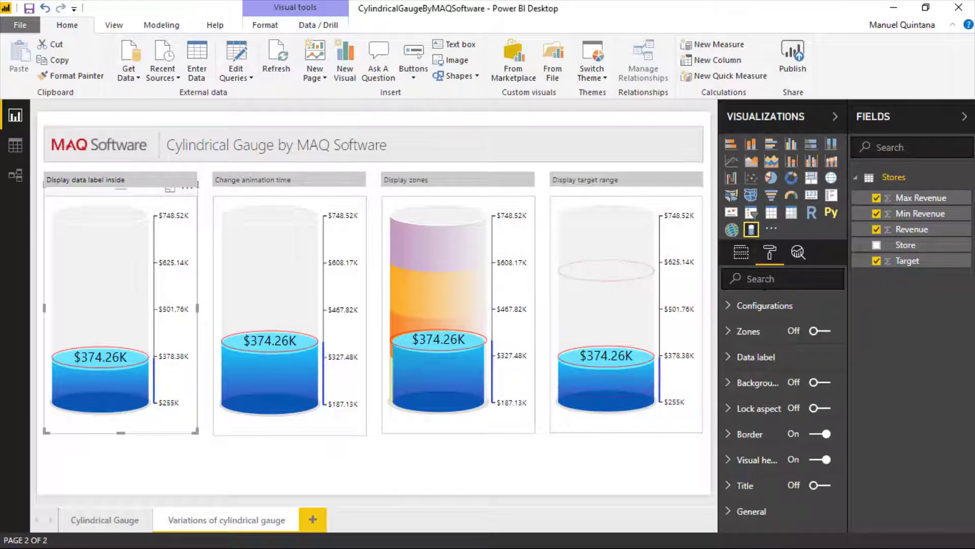
click(760, 307)
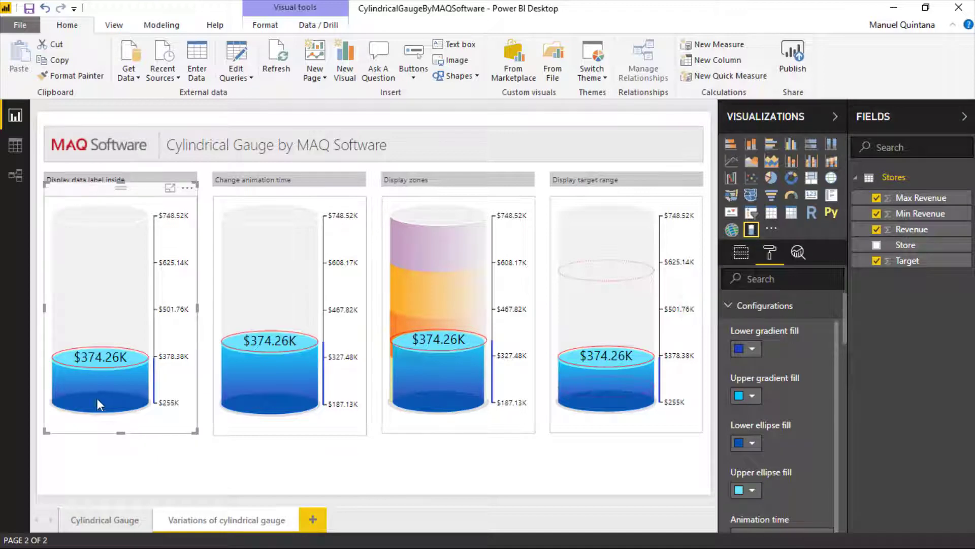
mouse_move(105, 396)
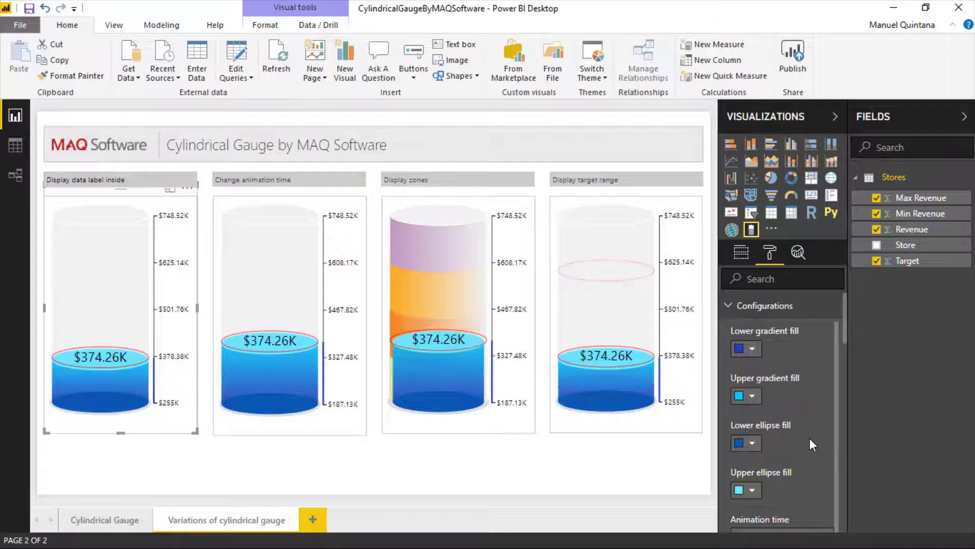
scroll(810, 438, down, 5)
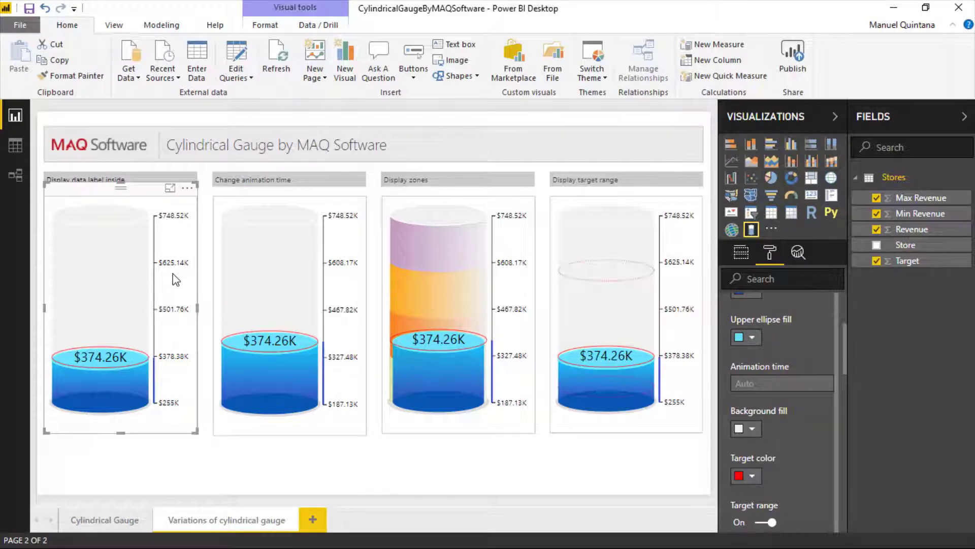
Set the Change animation time gauge's animation time to 3 seconds
click(280, 260)
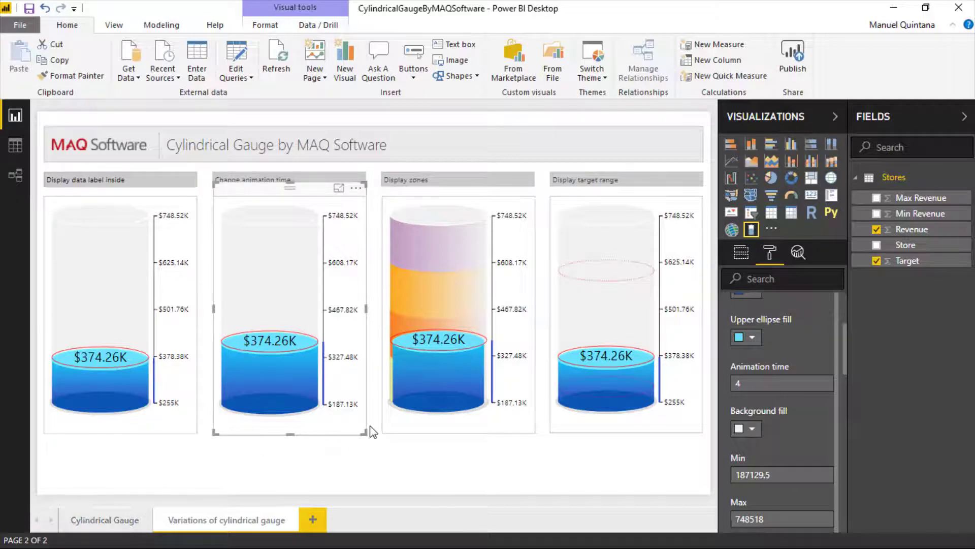
click(764, 381)
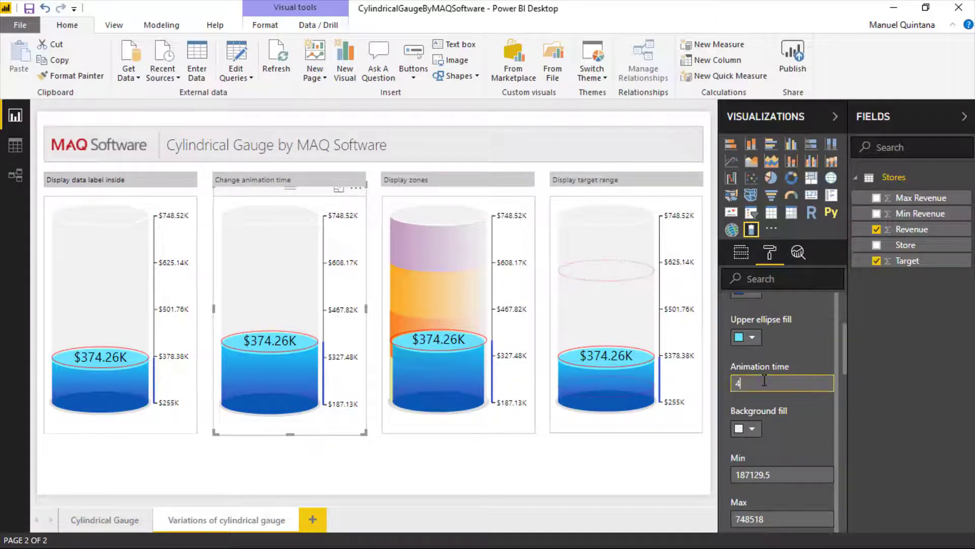
key(BackSpace)
text(3)
key(Tab)
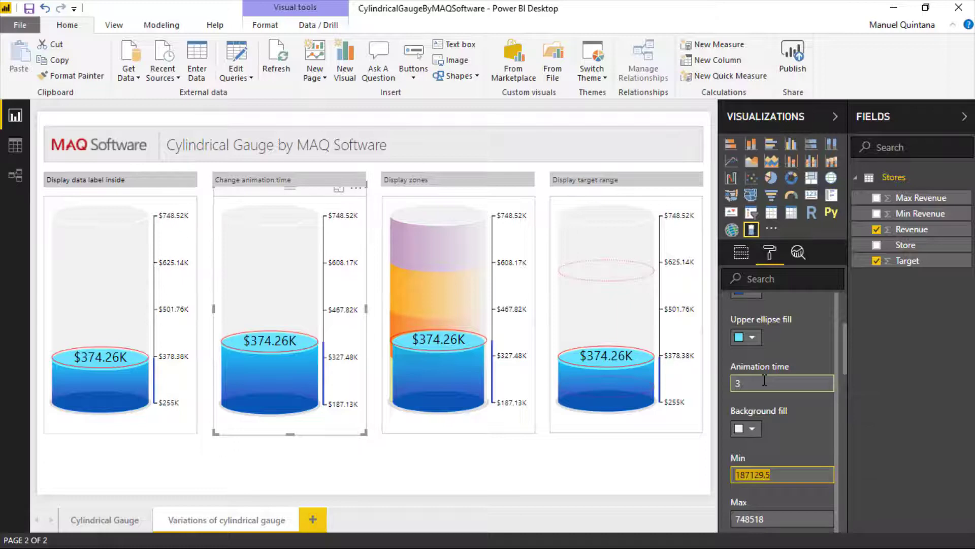
Change the animation time back to 4 seconds
click(764, 381)
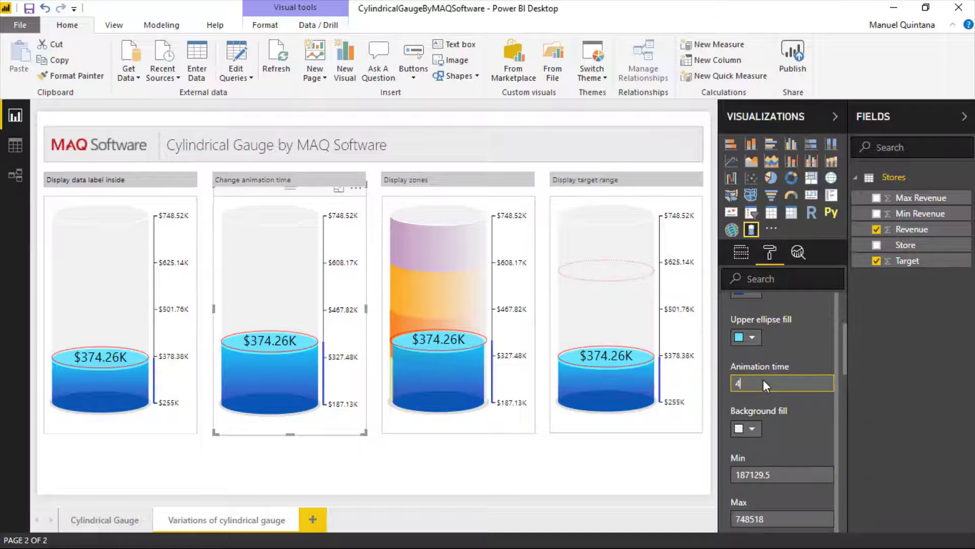
key(Tab)
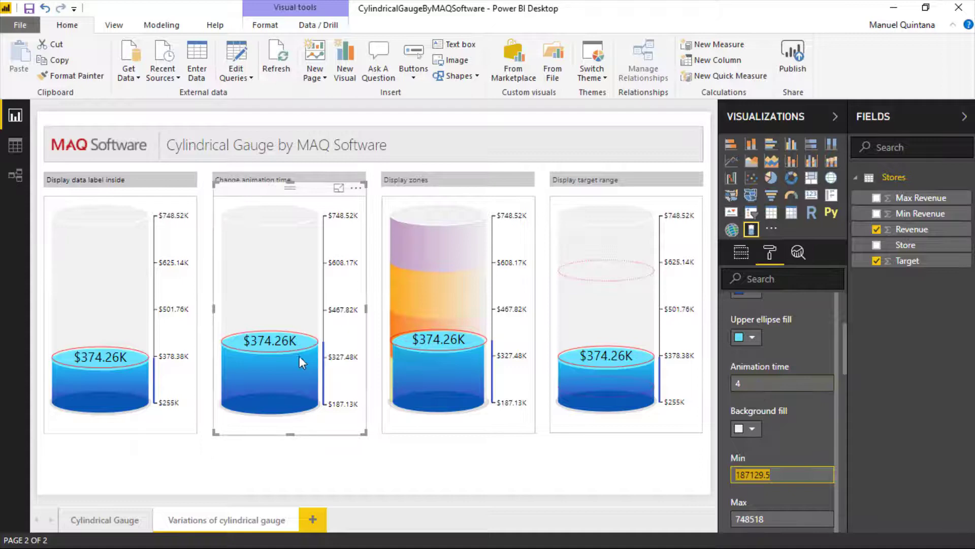
mouse_move(283, 343)
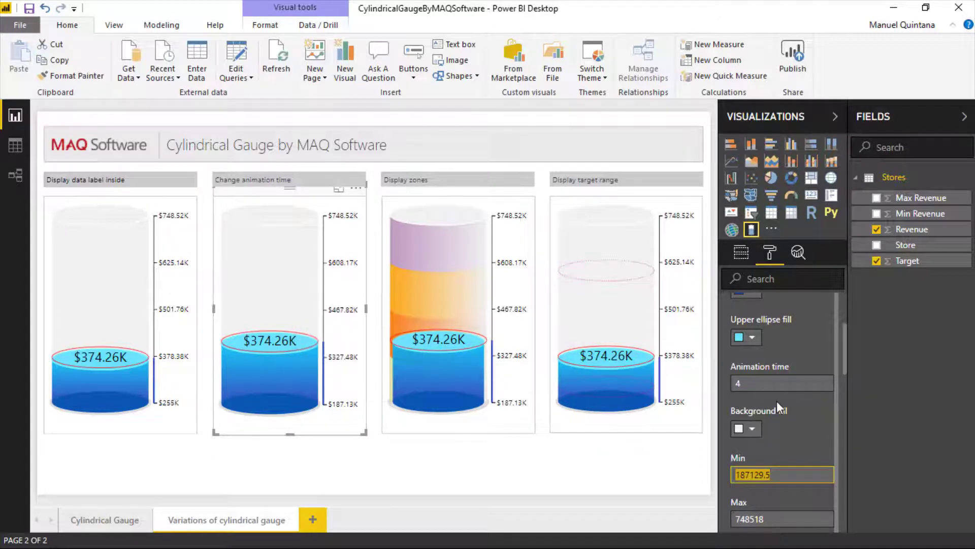
scroll(776, 400, up, 2)
scroll(776, 400, up, 4)
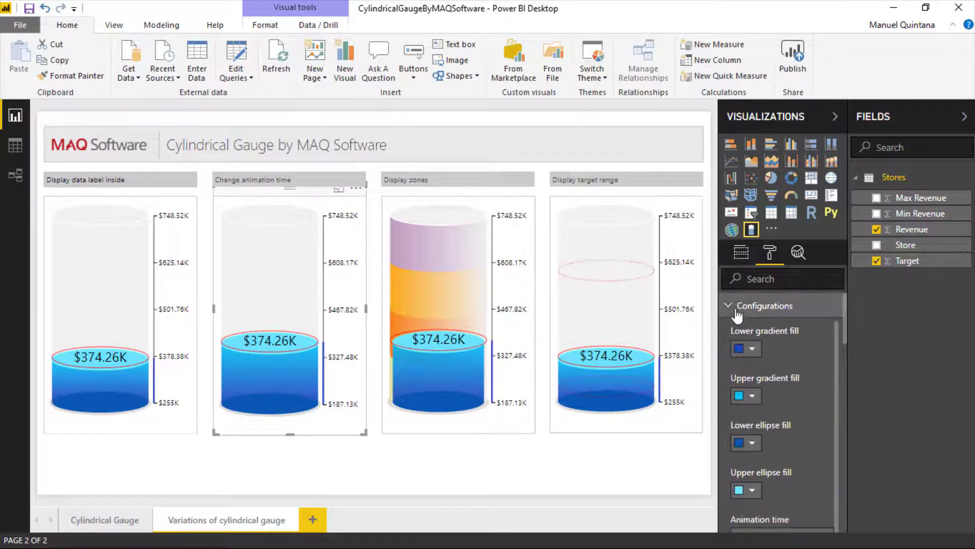
Expand the Data label settings and place the label outside the cylinder
click(737, 307)
click(740, 360)
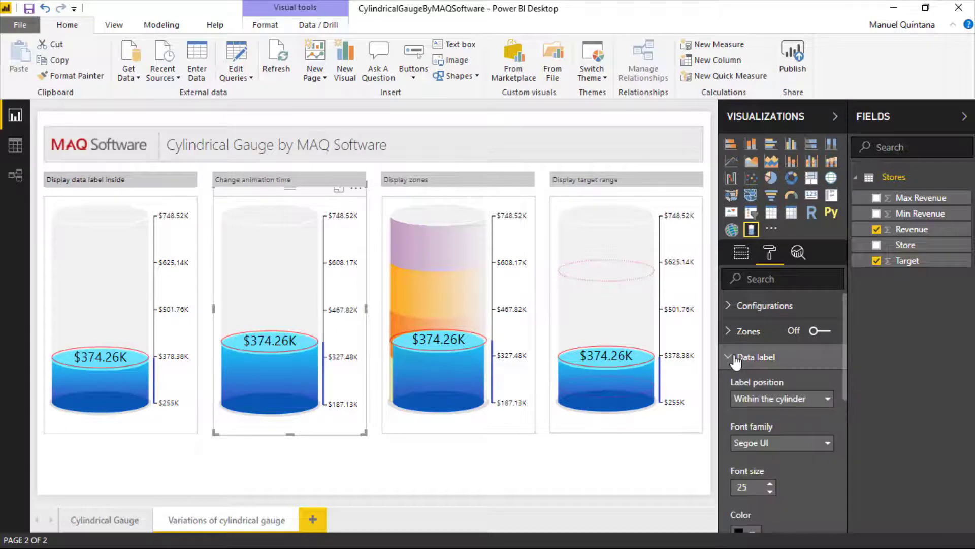
click(762, 399)
click(759, 431)
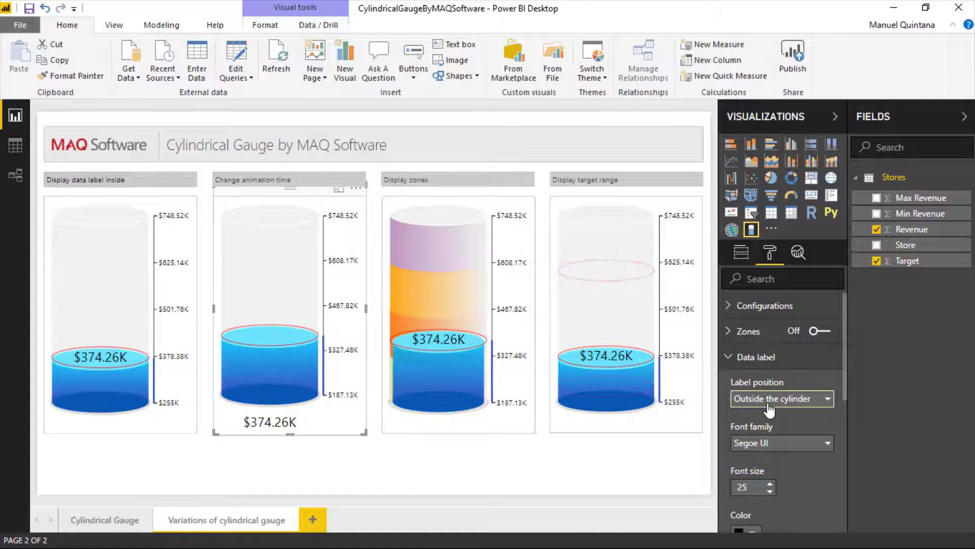
Move the data label back within the cylinder and collapse the Data label section
click(766, 400)
click(767, 417)
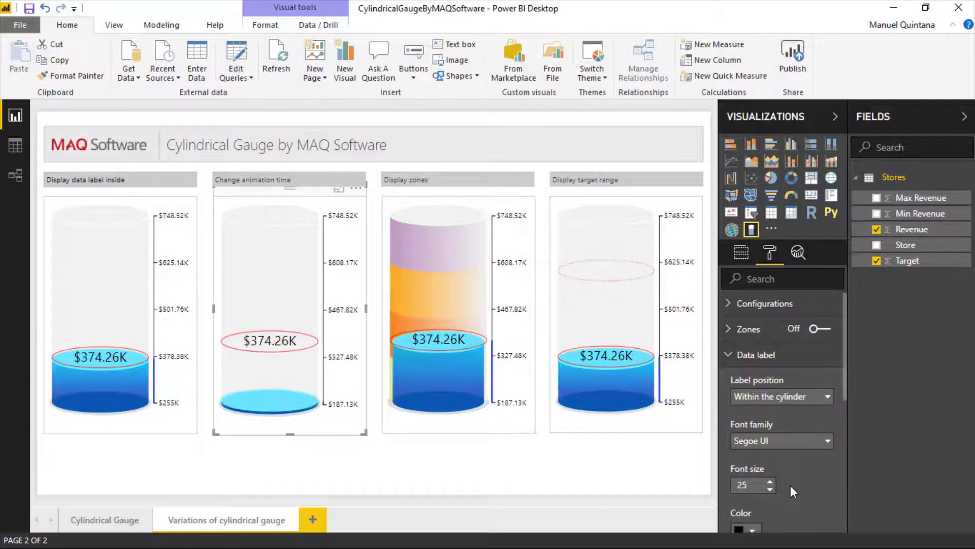
scroll(790, 486, down, 2)
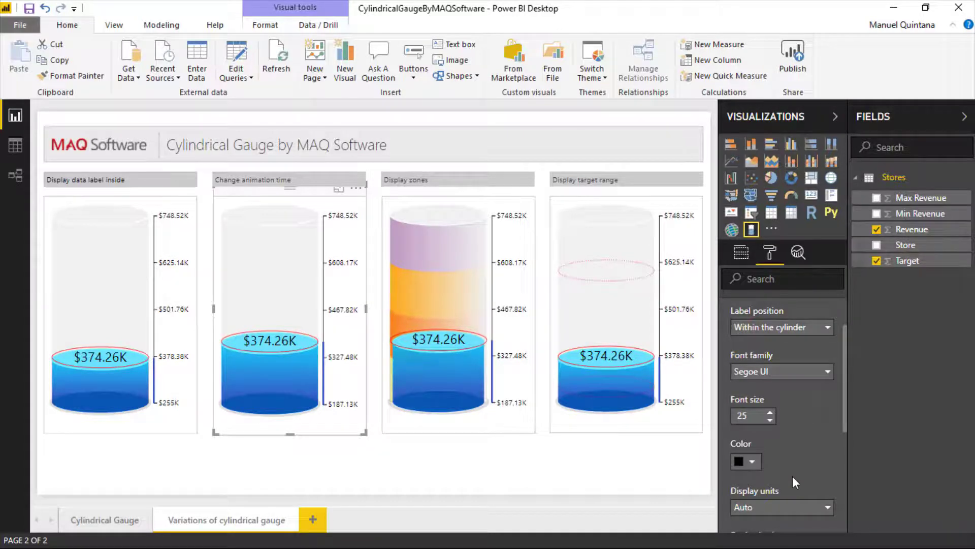
scroll(793, 477, up, 5)
click(737, 358)
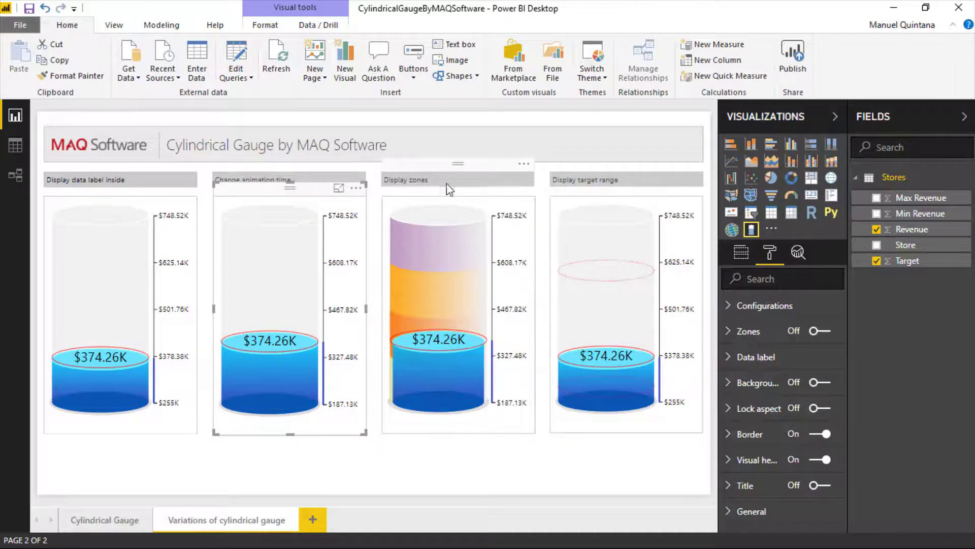
click(475, 209)
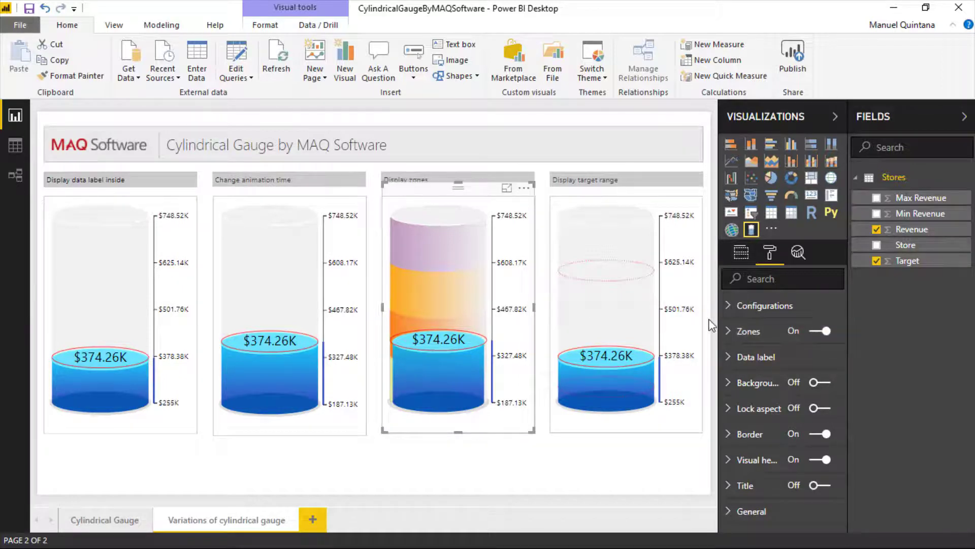
click(737, 335)
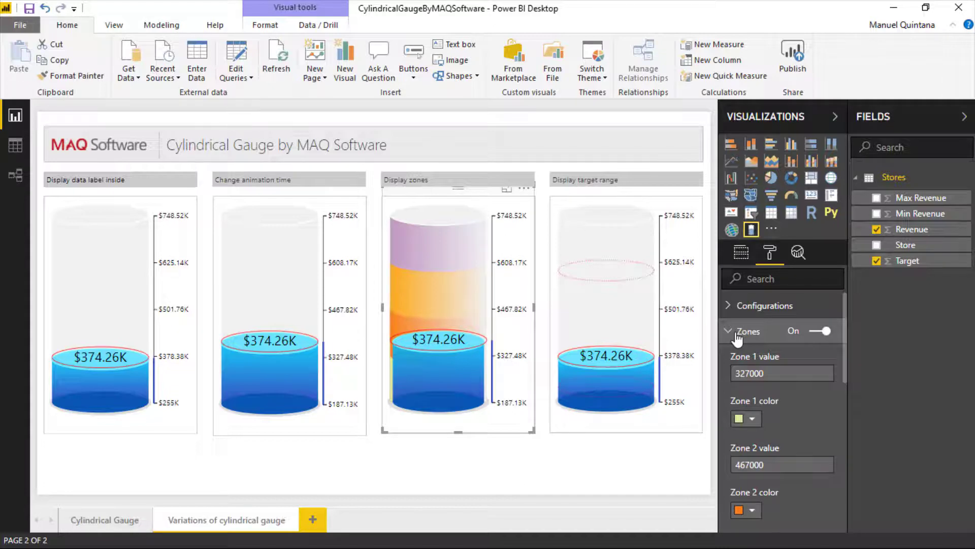
click(781, 379)
key(BackSpace)
text(1)
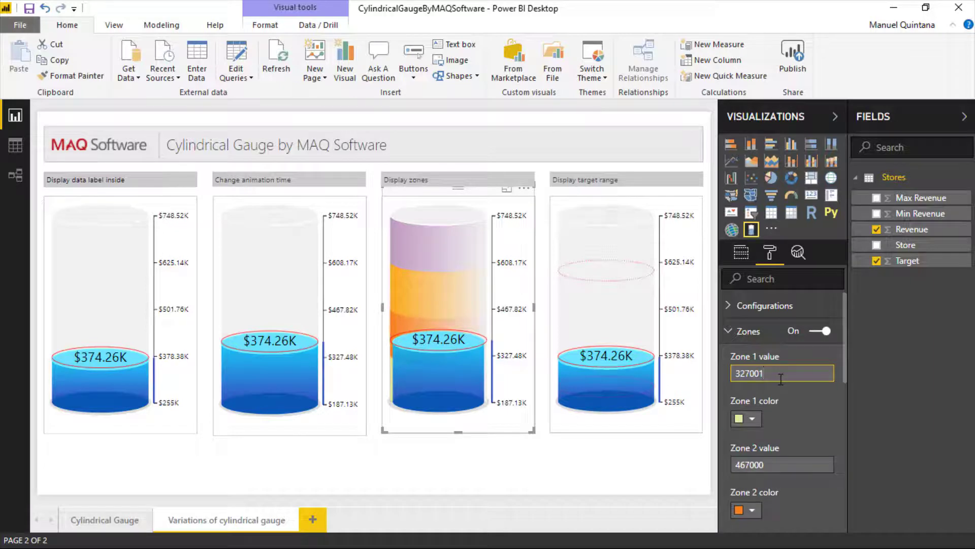
key(BackSpace)
text(0)
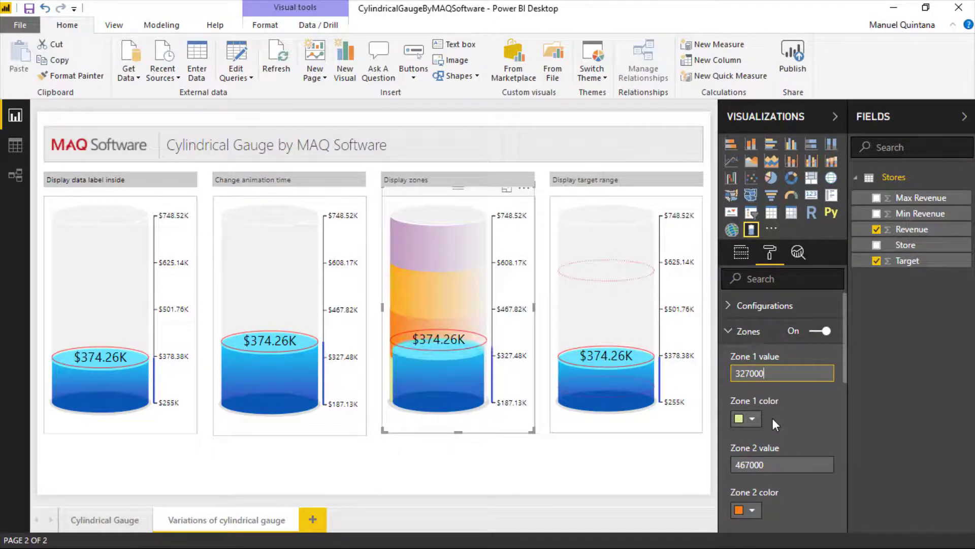
scroll(773, 443, down, 5)
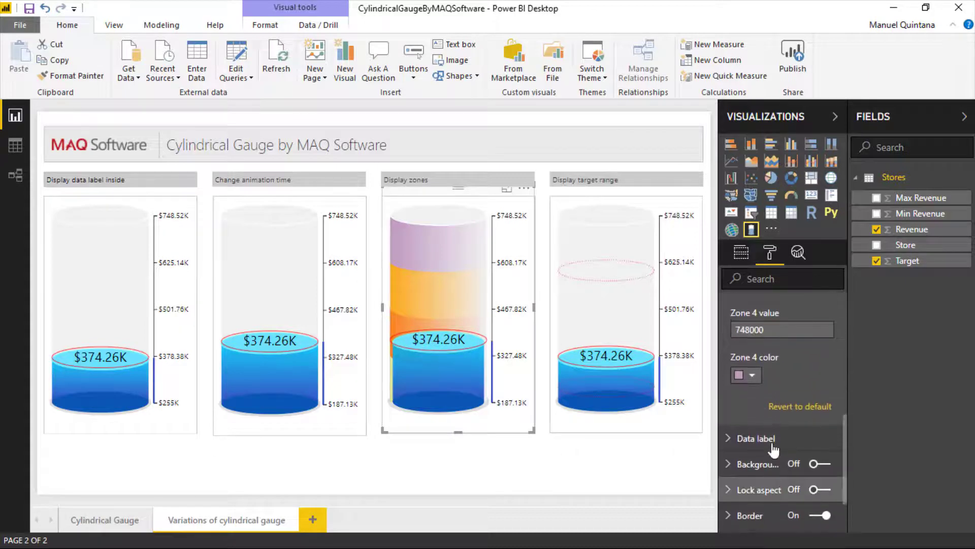
scroll(772, 441, up, 5)
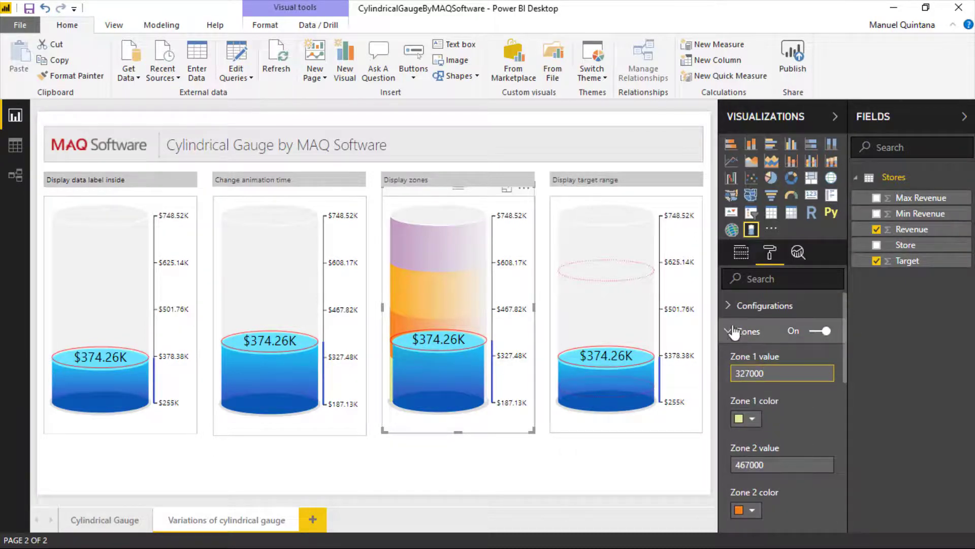
click(734, 332)
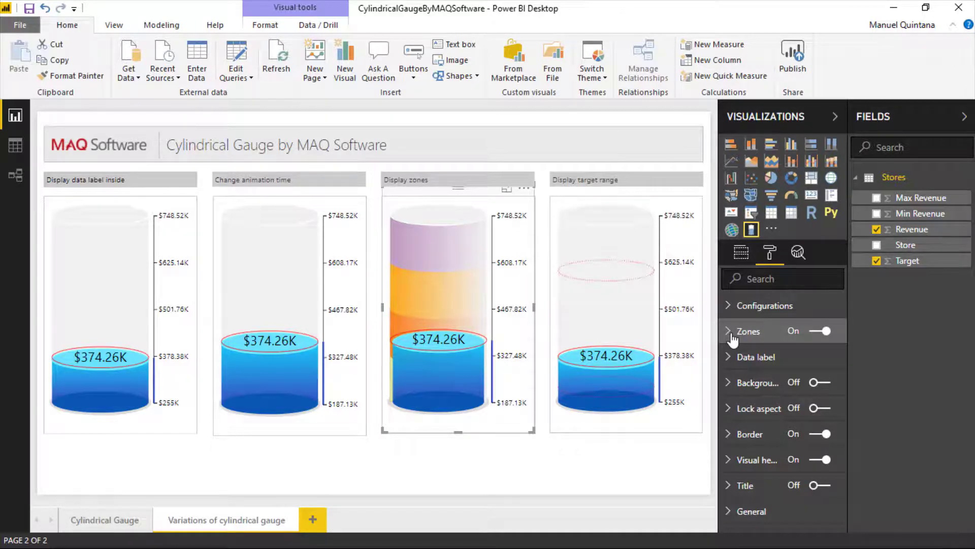
Select the Display target range gauge and reveal its Configurations target range settings
click(678, 309)
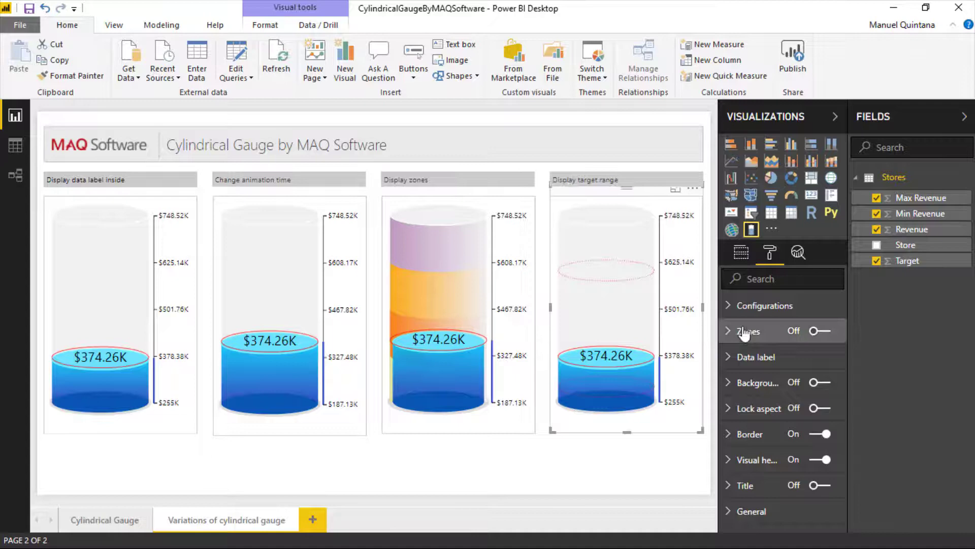
click(753, 306)
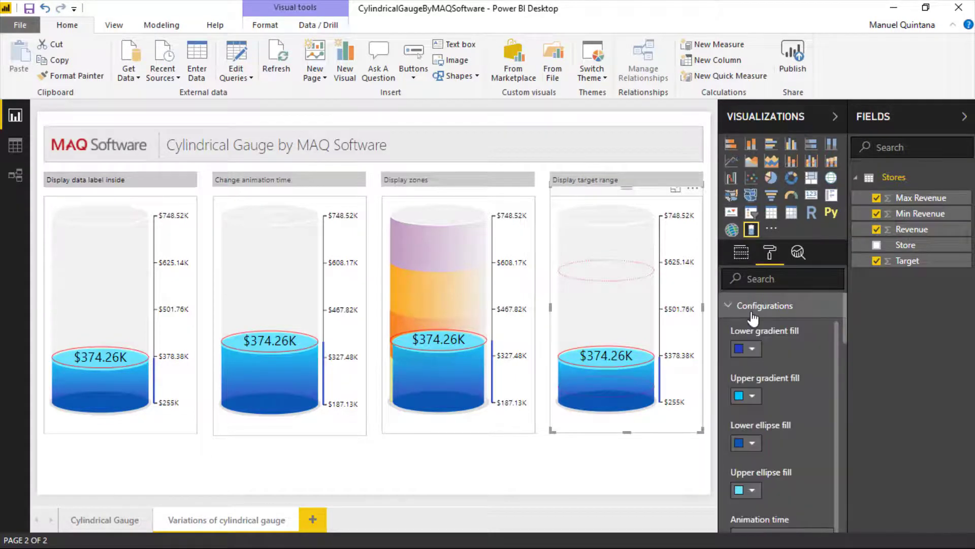
scroll(771, 395, down, 1)
scroll(771, 396, down, 5)
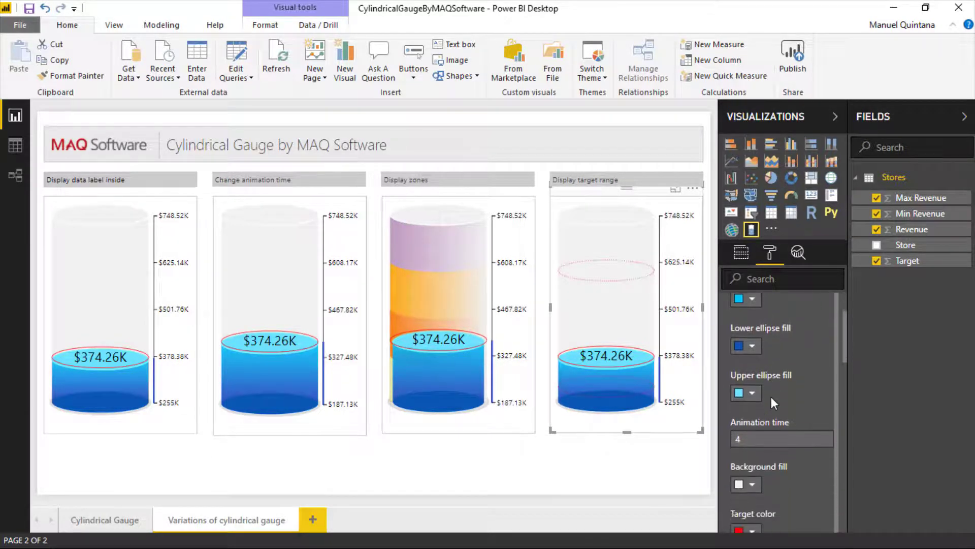
scroll(787, 402, down, 1)
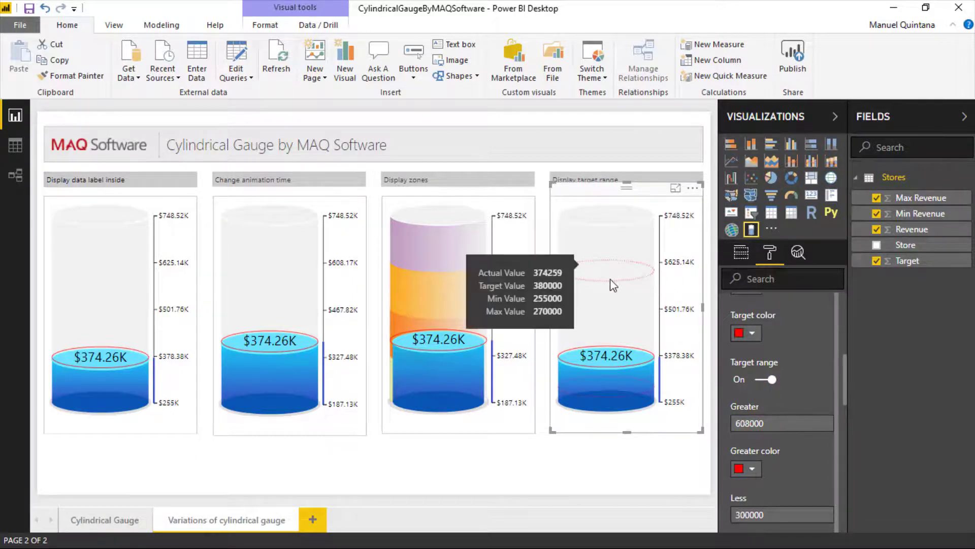
Open the Greater colour picker and close it, keeping red
click(752, 469)
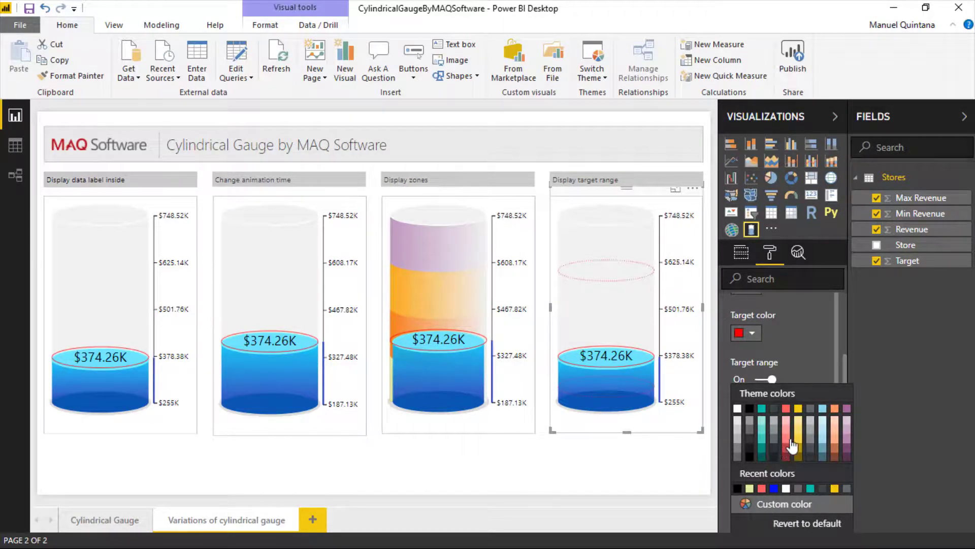
click(753, 336)
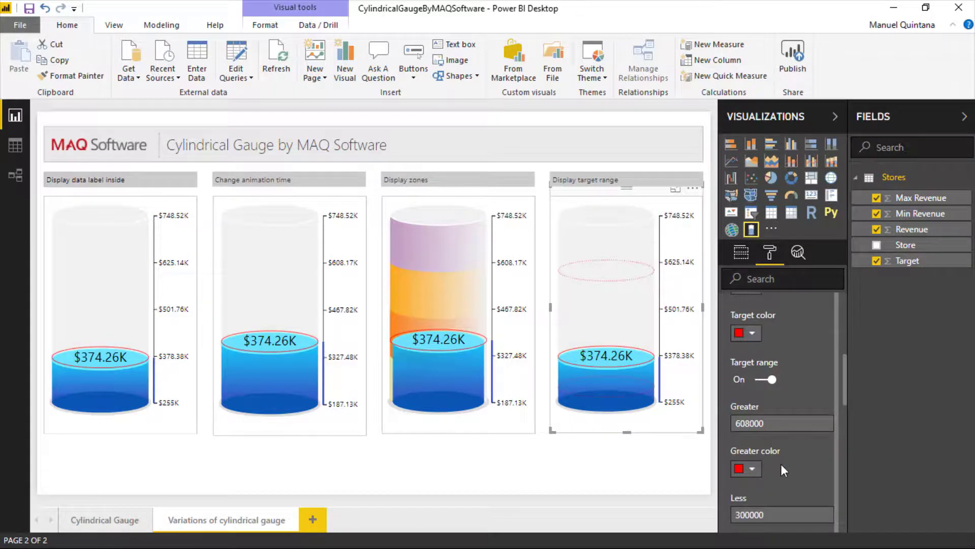
mouse_move(638, 277)
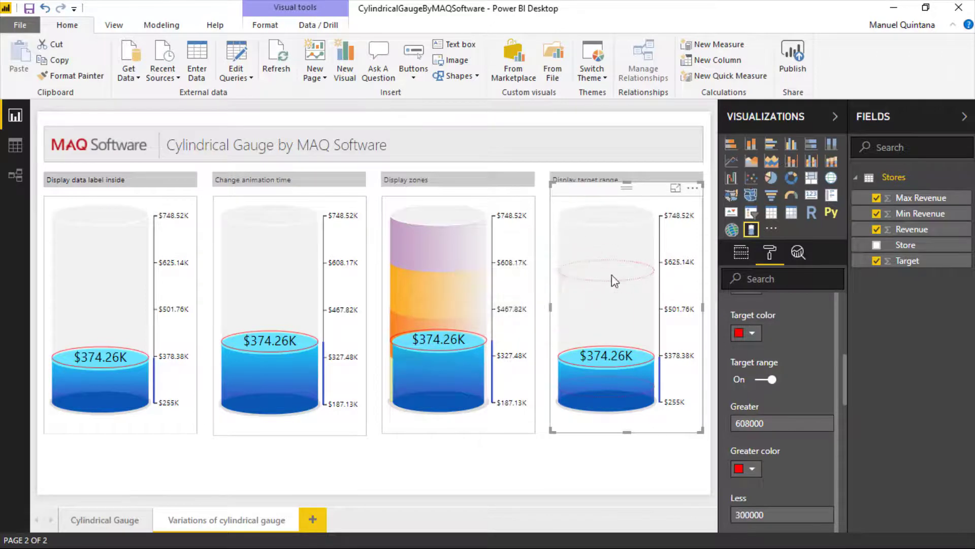
mouse_move(607, 269)
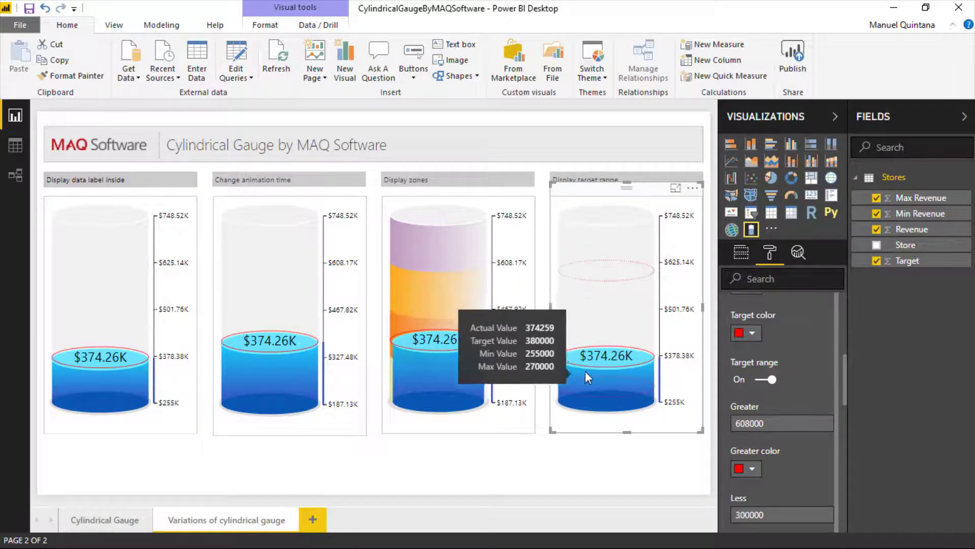
mouse_move(586, 364)
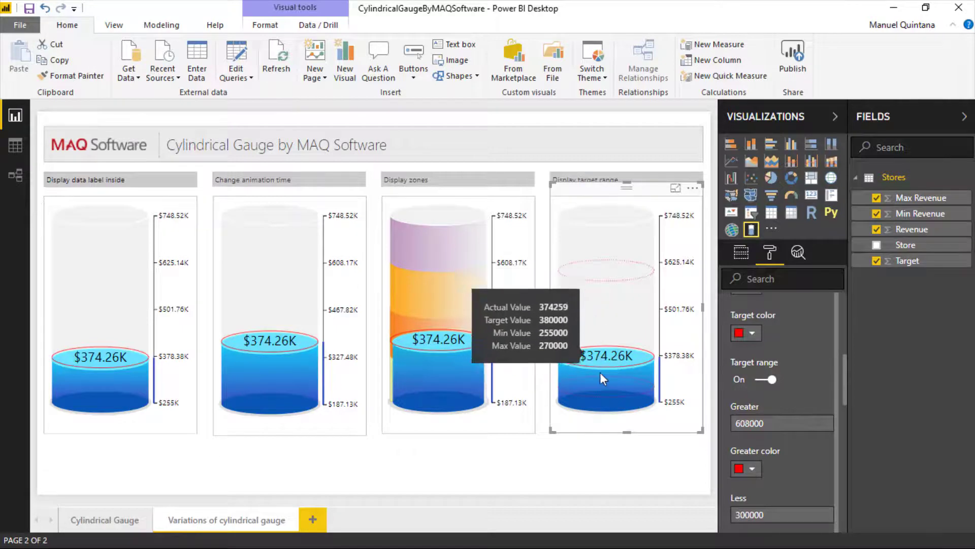
click(788, 422)
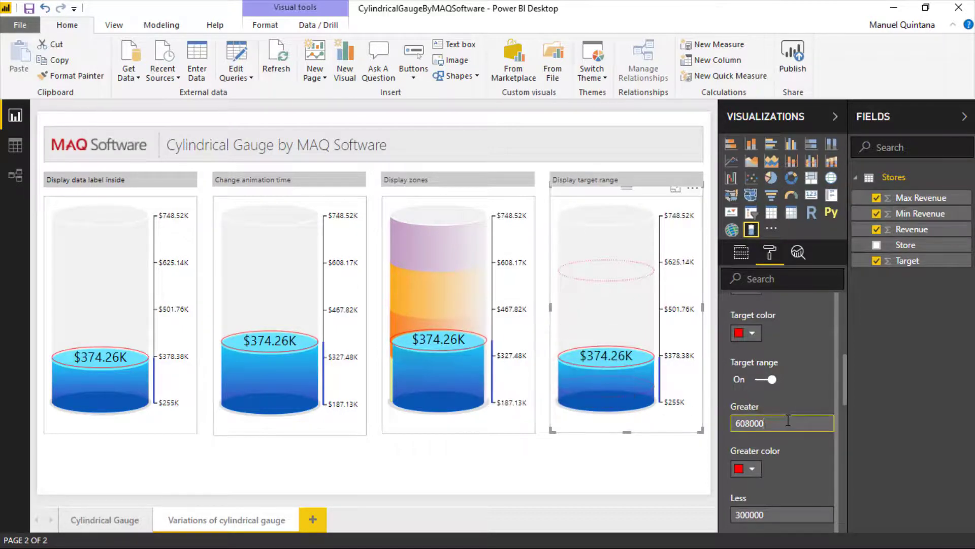
key(BackSpace)
text(1)
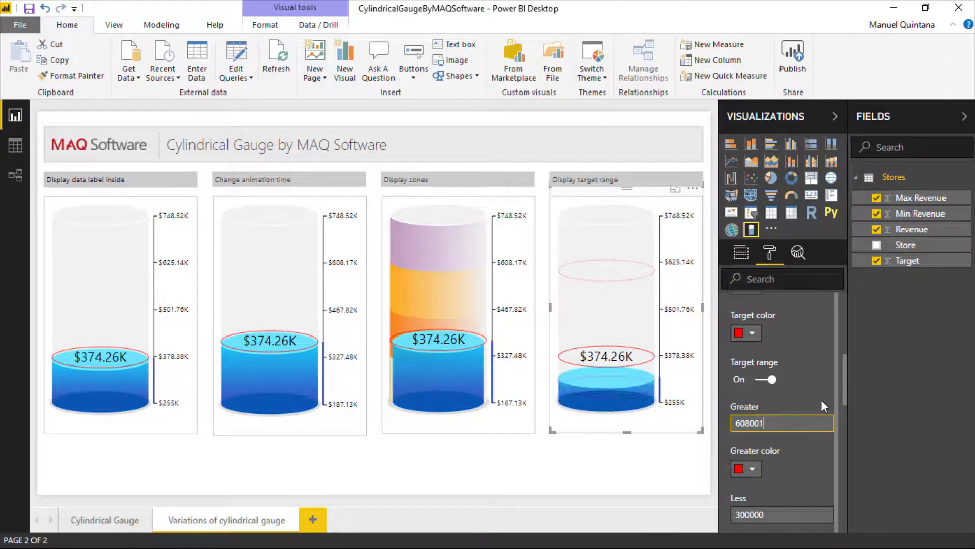
key(BackSpace)
text(0)
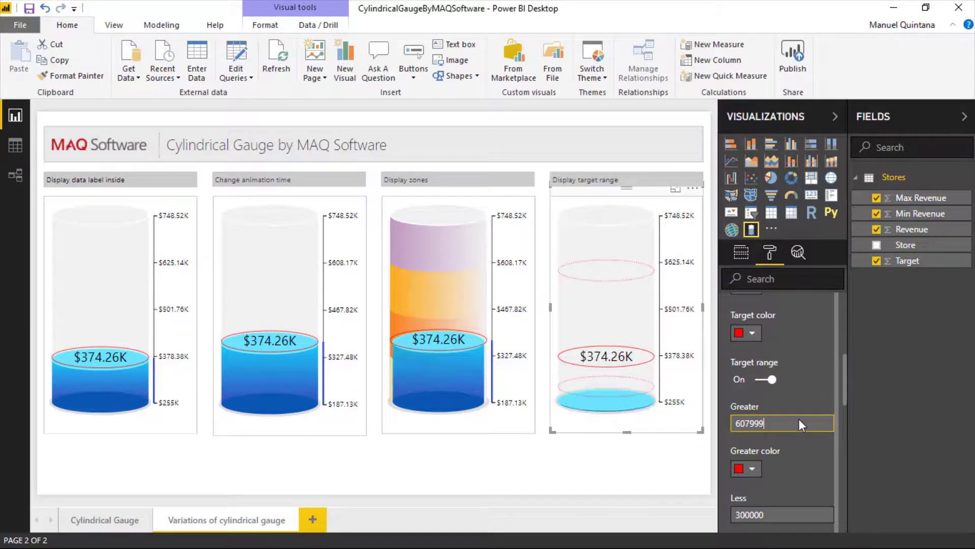
scroll(773, 495, down, 2)
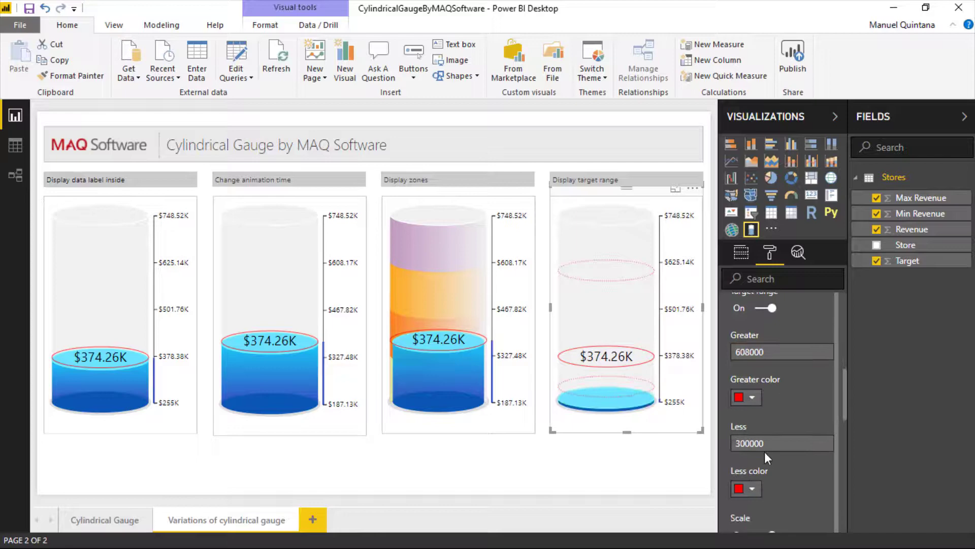
click(765, 447)
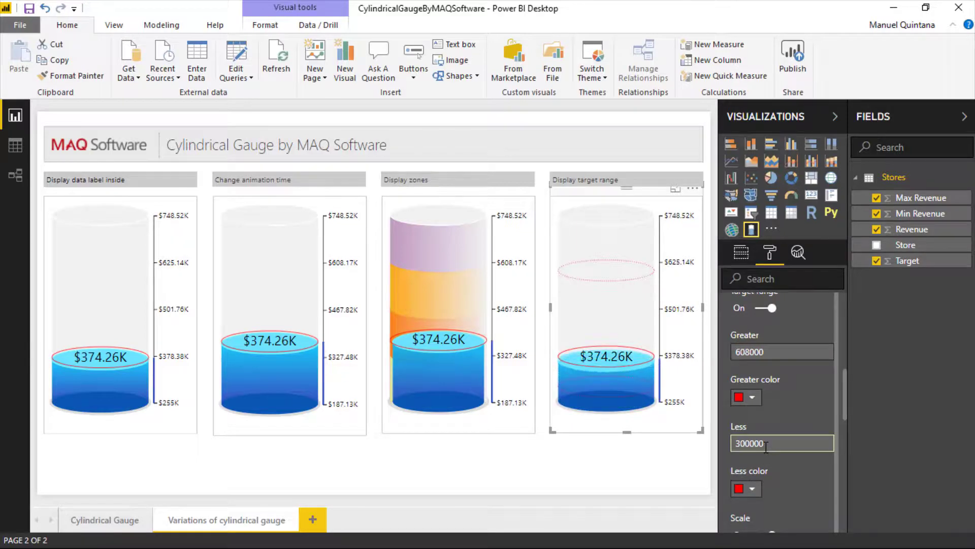